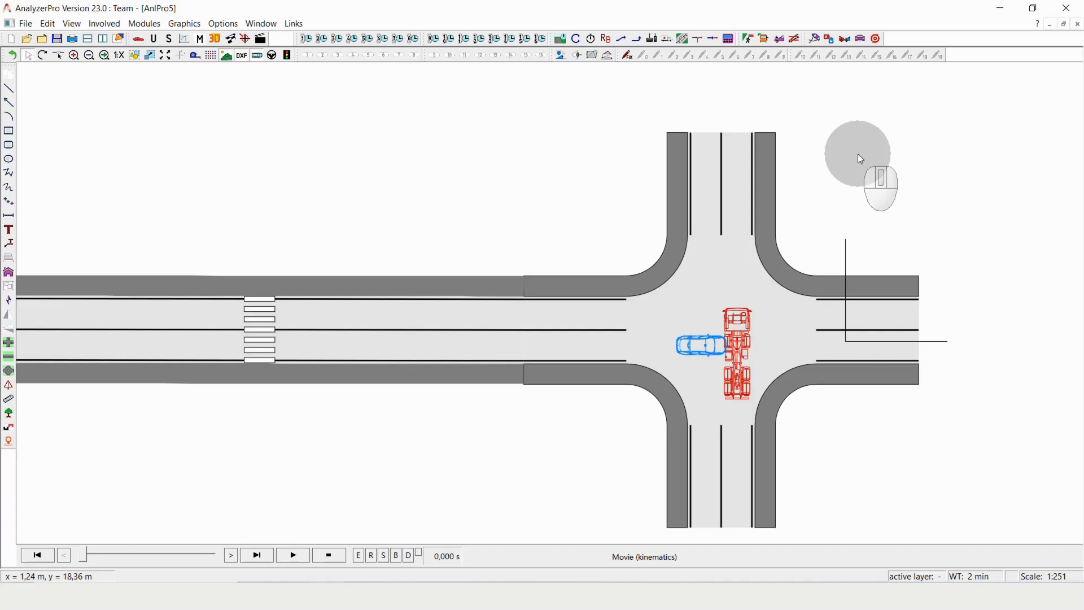
Step: Draw a dimension line along the road from the truck's side to the near edge of the crosswalk
scroll(605, 460, "up", 3)
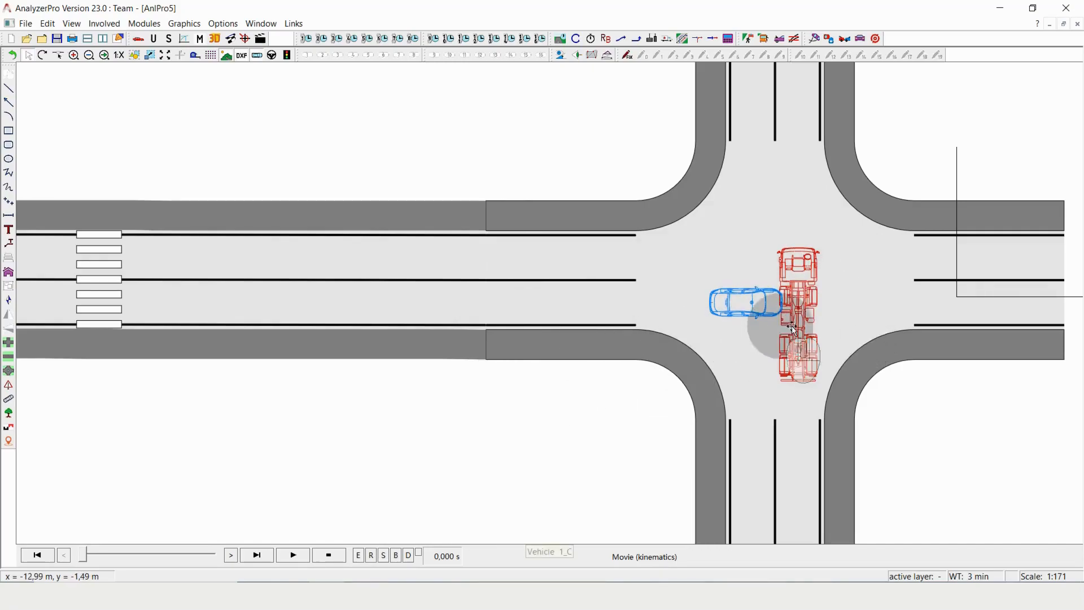
left_click_drag(764, 306, 726, 308)
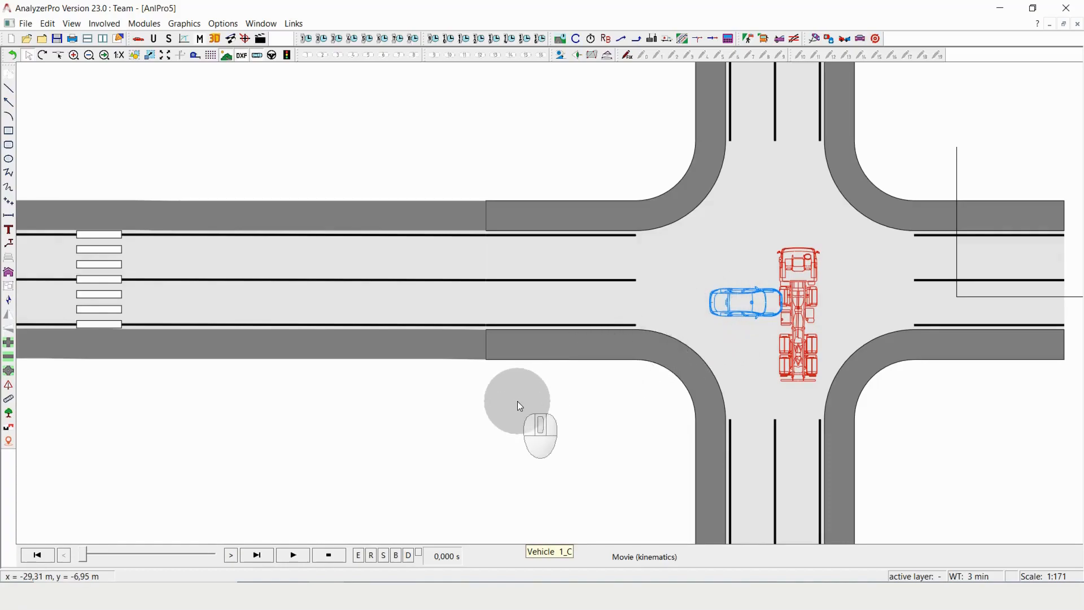
left_click(11, 103)
left_click_drag(776, 277, 125, 280)
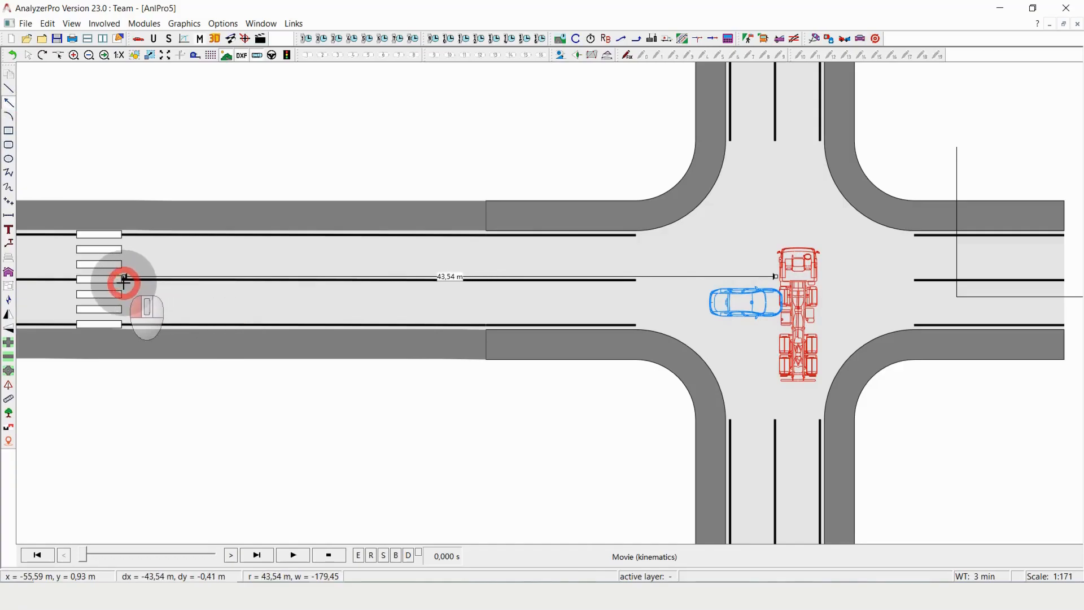
left_click(527, 174)
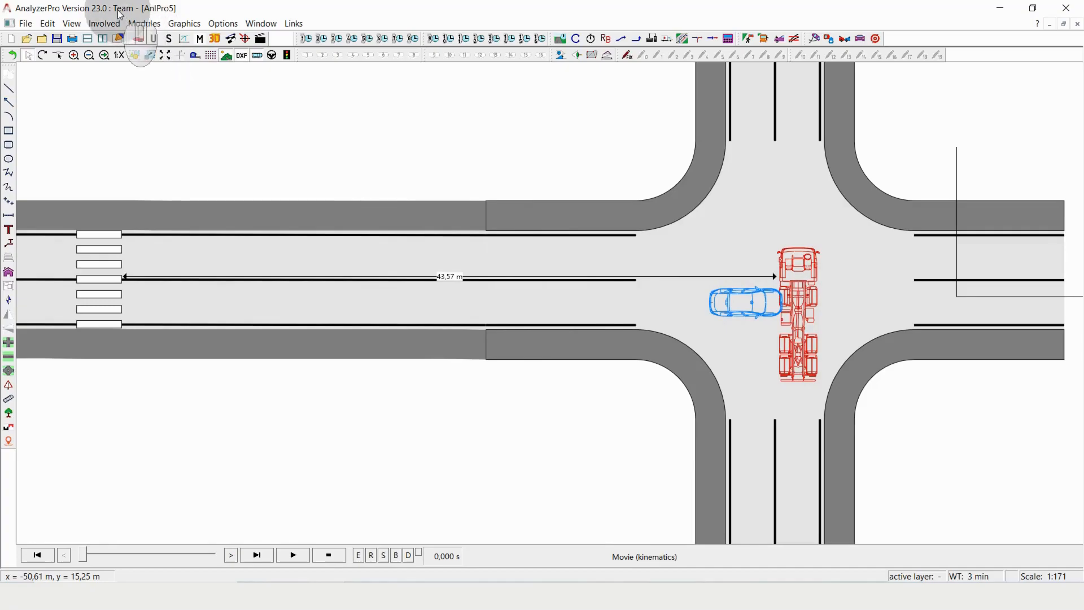
Step: Open the path-time calculation for vehicle 1 and move its dialog closer to the middle of the drawing
left_click(147, 26)
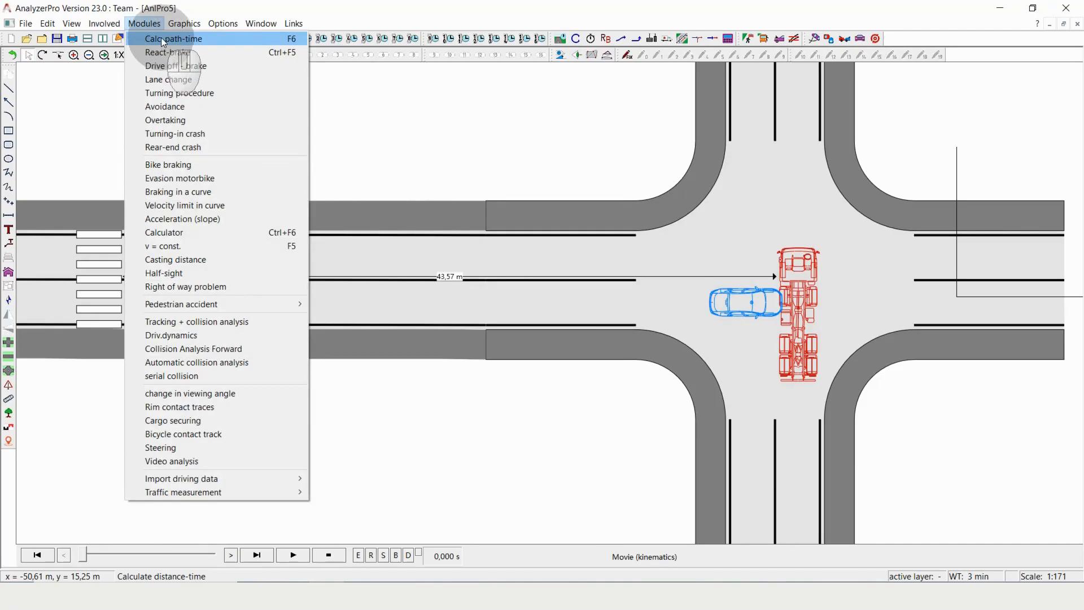
left_click(163, 40)
left_click_drag(182, 78, 425, 136)
left_click(388, 165)
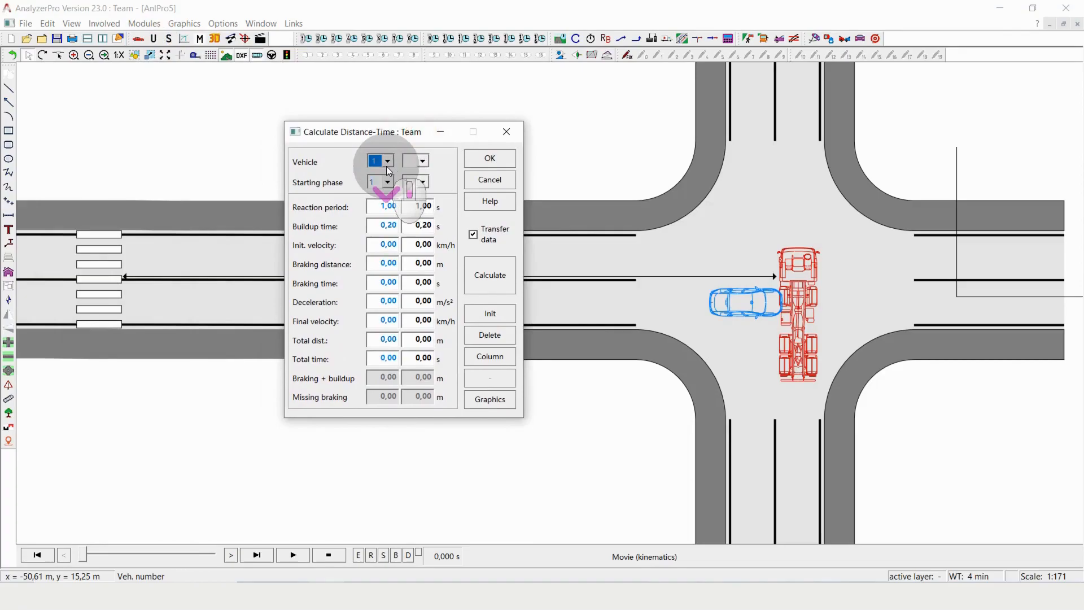
left_click_drag(425, 132, 525, 125)
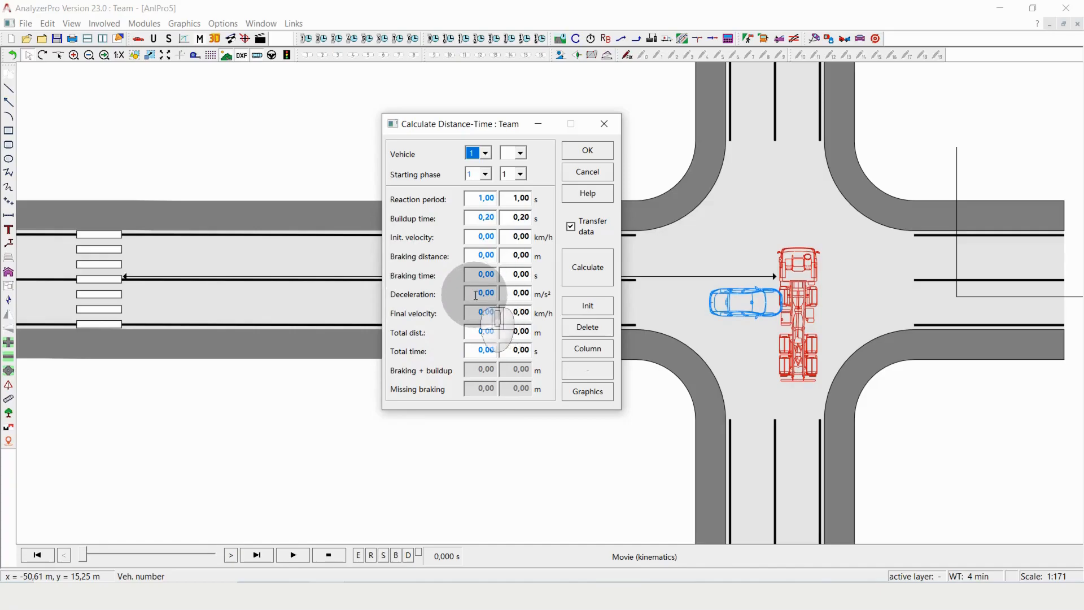
Step: Calculate vehicle 1's braking with a deceleration of 7 m/s², a final velocity of 30 km/h and a total distance of 43,5 m
left_click_drag(475, 295, 543, 299)
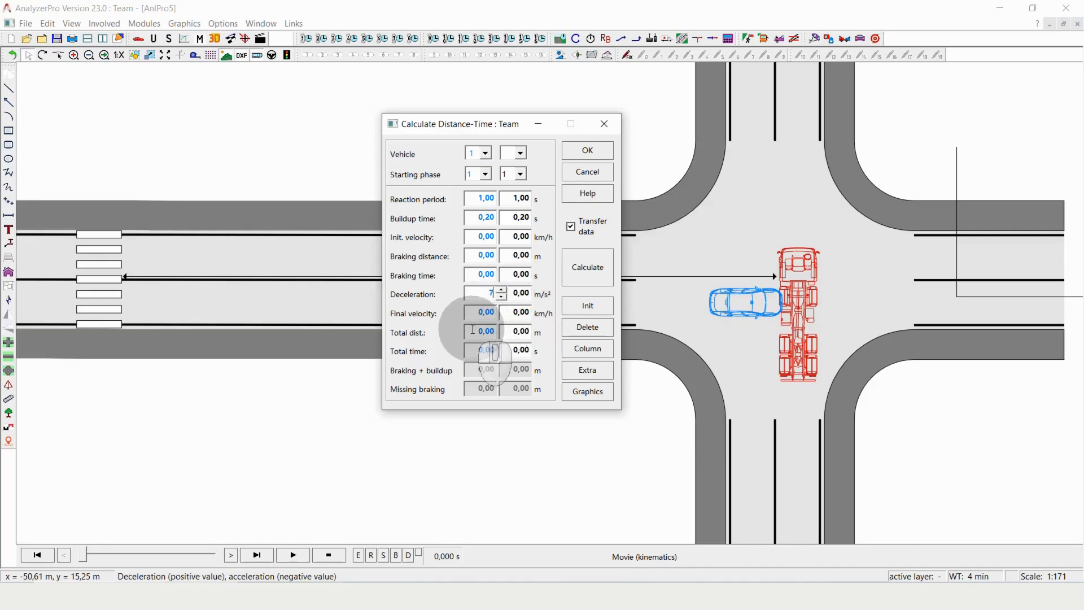
left_click(478, 312)
left_click_drag(477, 311, 493, 312)
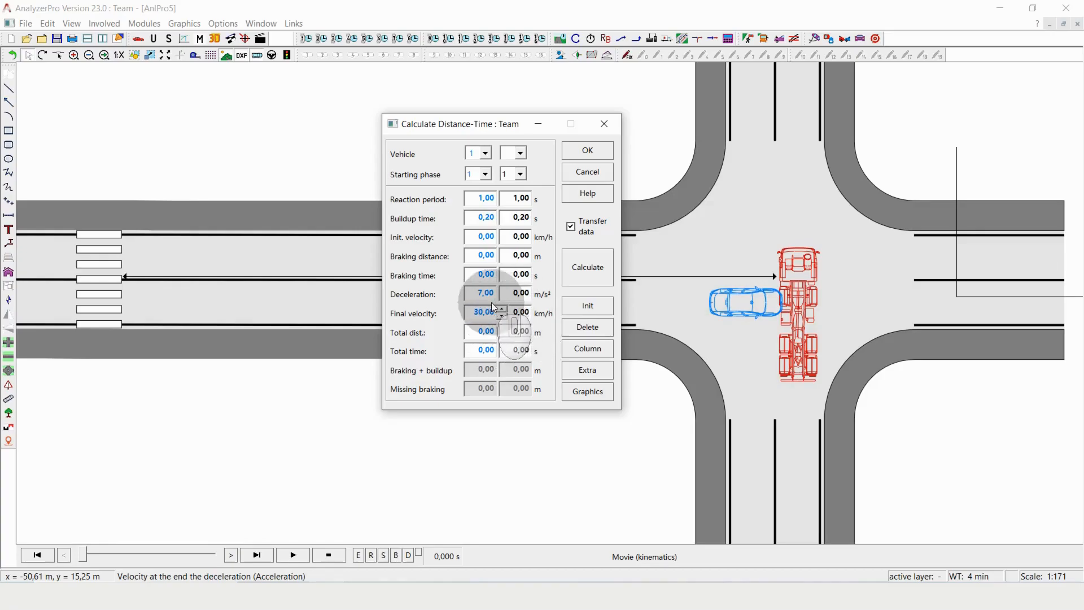
left_click(479, 332)
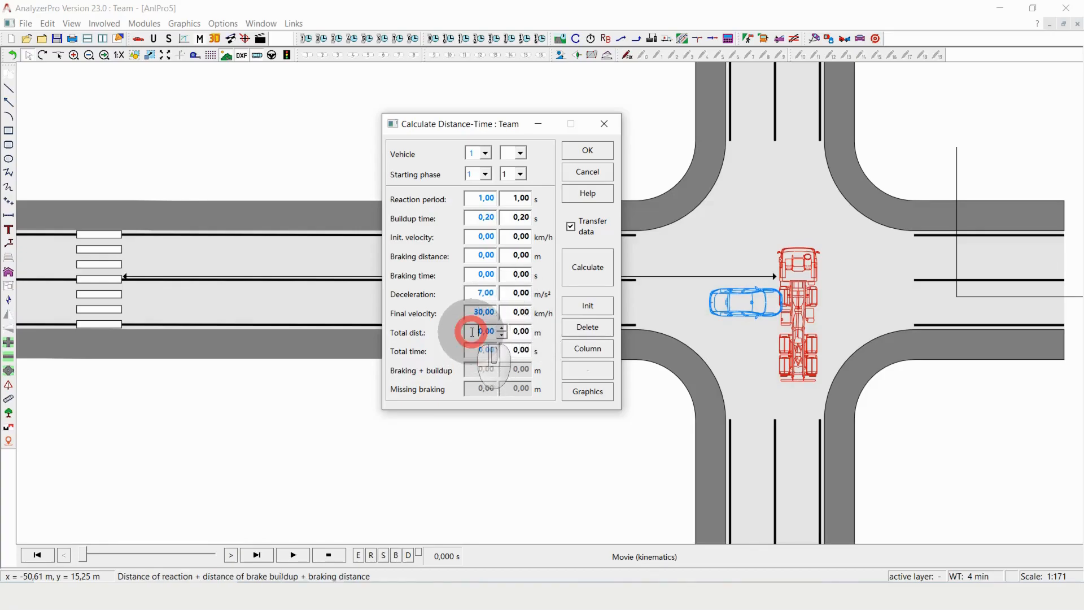
mouse_move(477, 127)
left_mouse_down()
mouse_move(630, 122)
mouse_move(485, 126)
left_mouse_up()
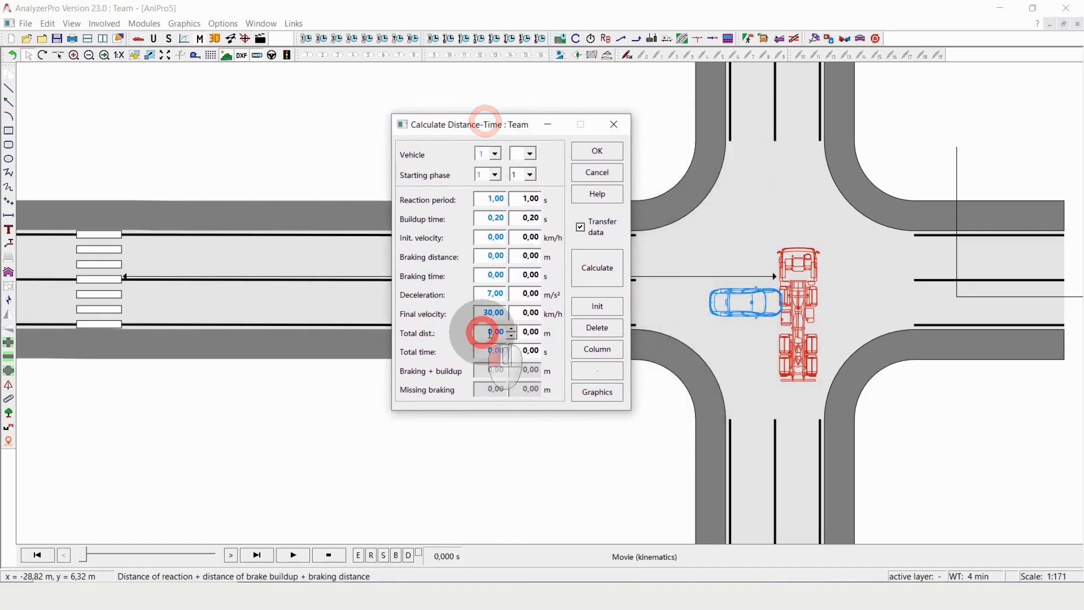
left_click_drag(484, 333, 545, 333)
type("43,5")
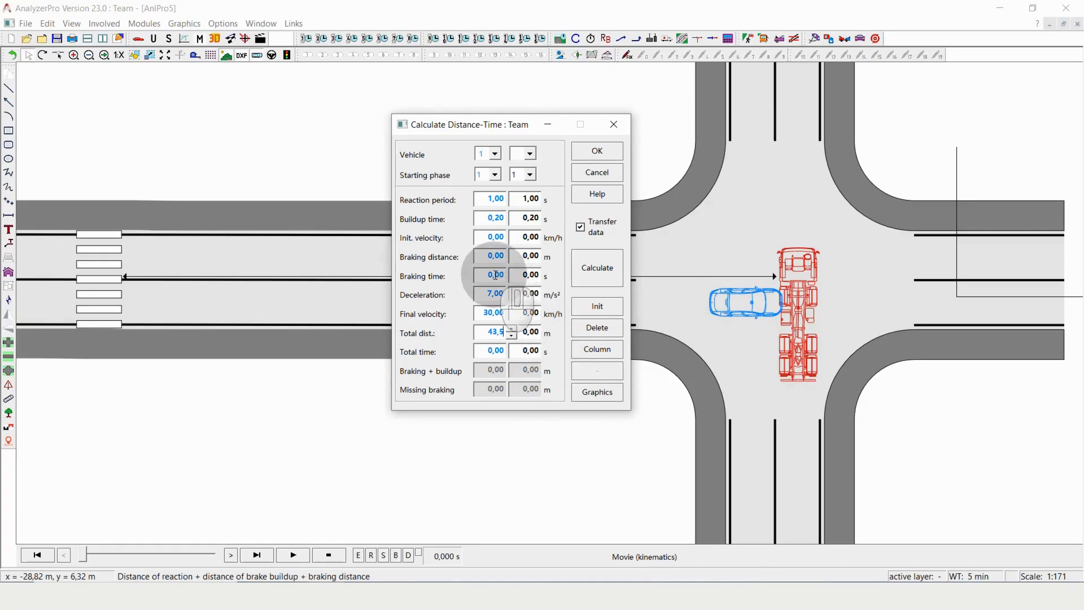
left_click(588, 269)
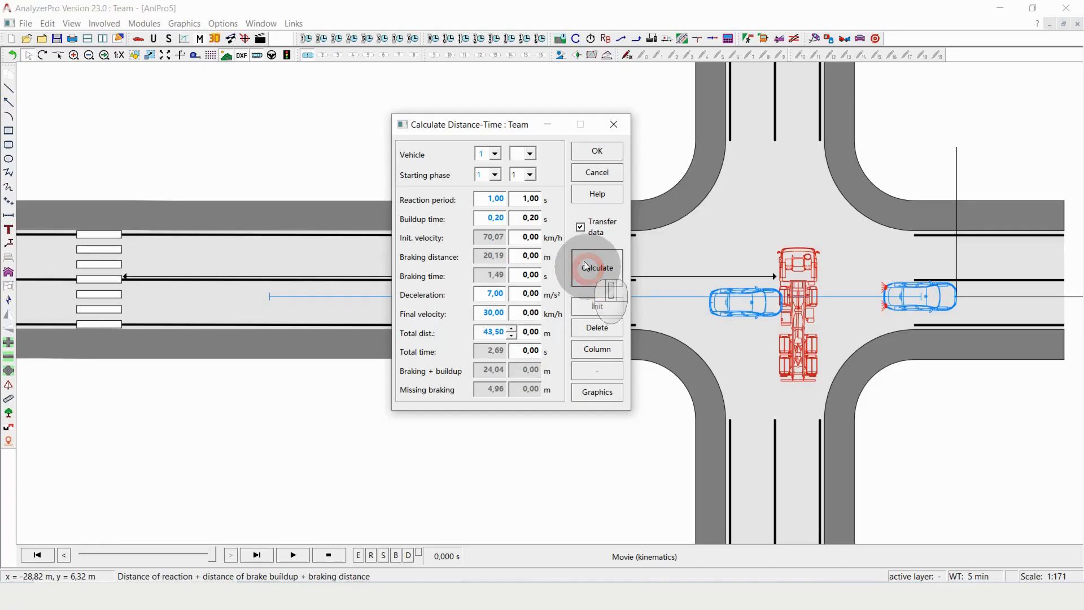
Step: Clear the calculation dialog from the intersection and move the calculated blue car onto the collision position beside the truck
left_click_drag(492, 121, 540, 109)
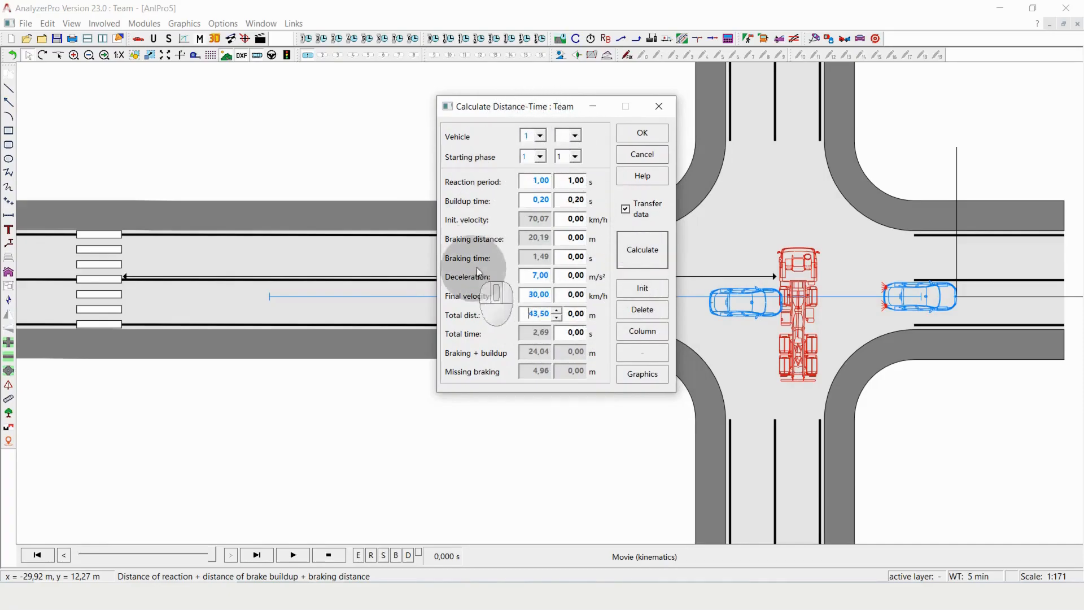
left_click_drag(549, 108, 248, 84)
left_click_drag(920, 295, 748, 300)
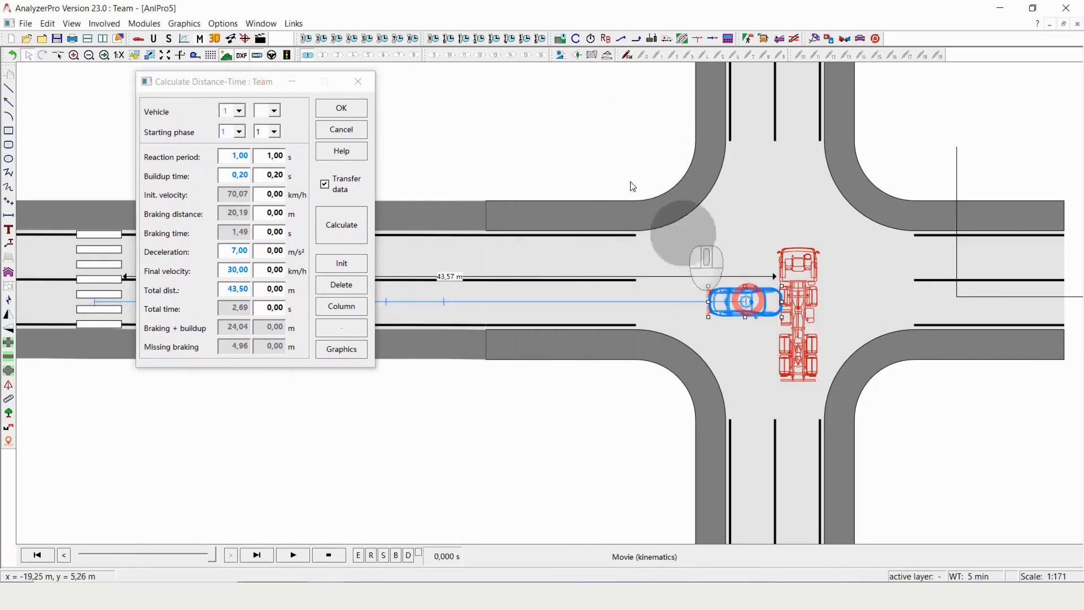
Step: Examine vehicle 1's distance-time data for the brake, buildup and reaction phases, recalculate it and close the data
left_click(300, 27)
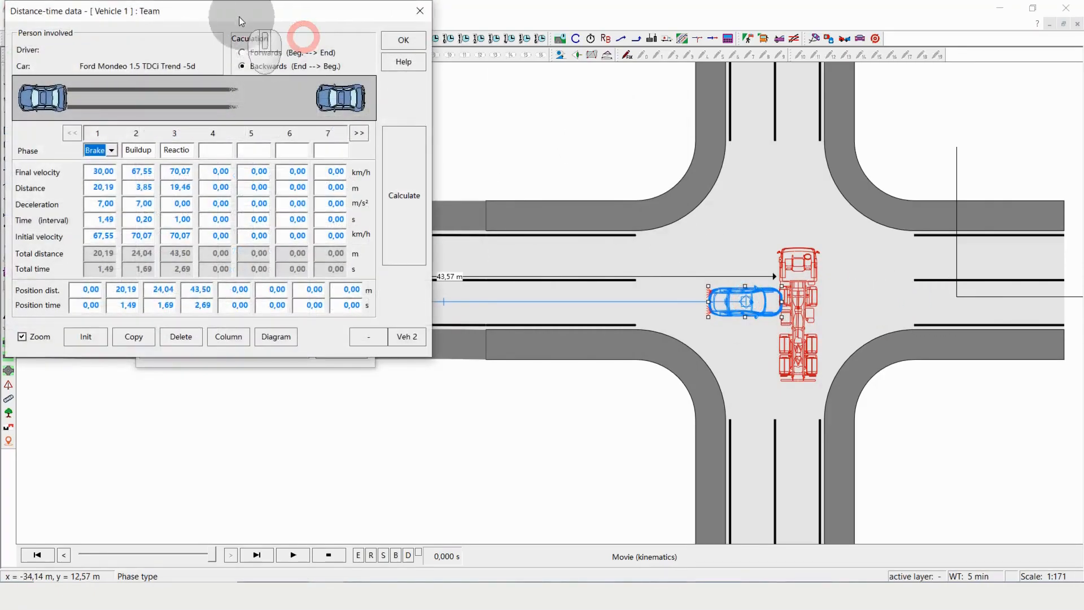
left_click_drag(272, 25, 672, 123)
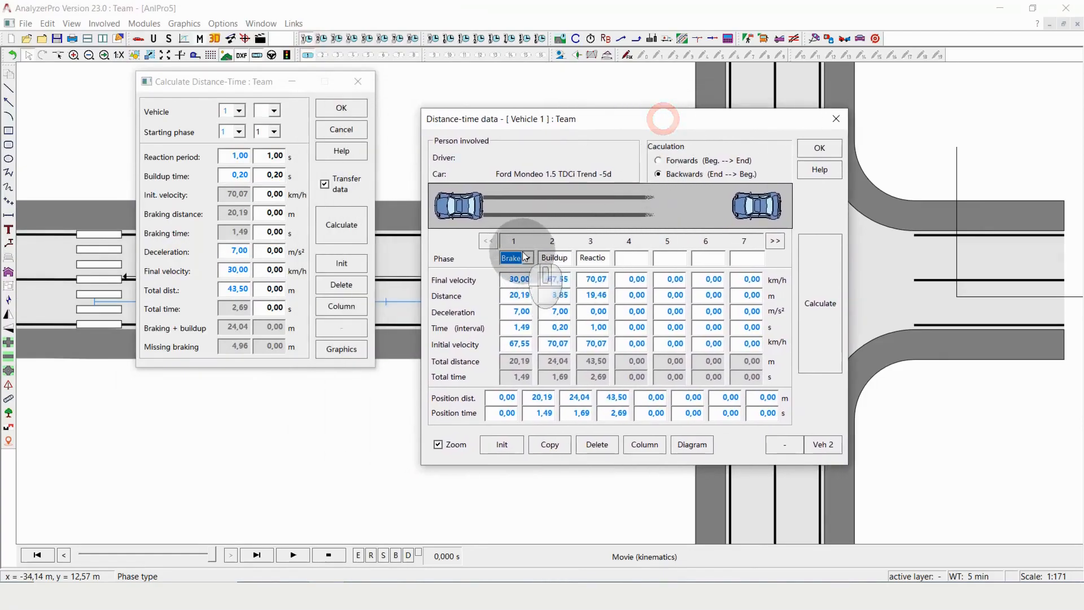
left_click(807, 309)
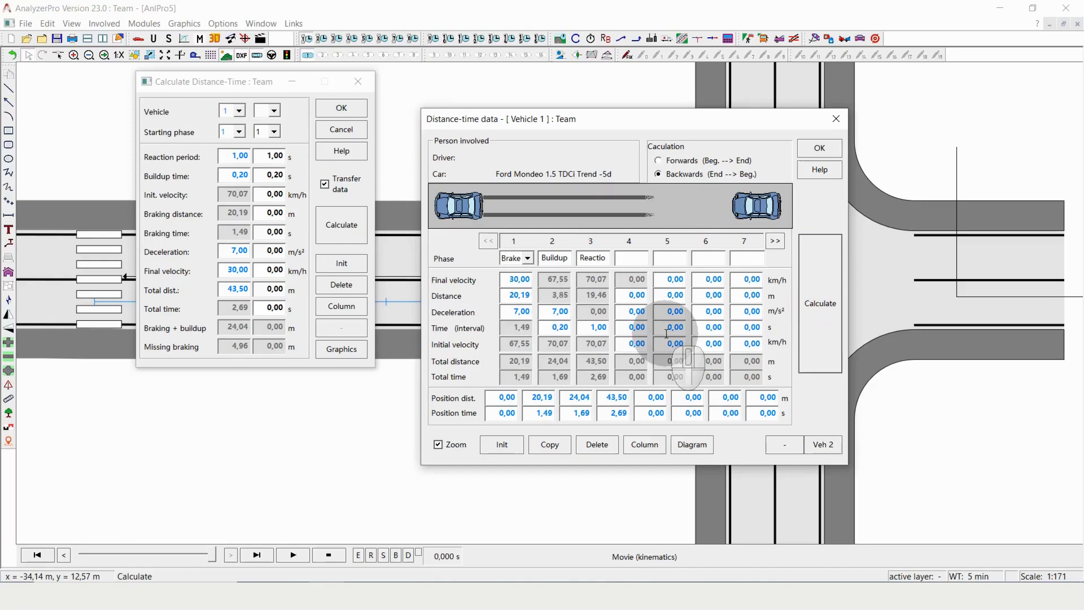
left_click(837, 119)
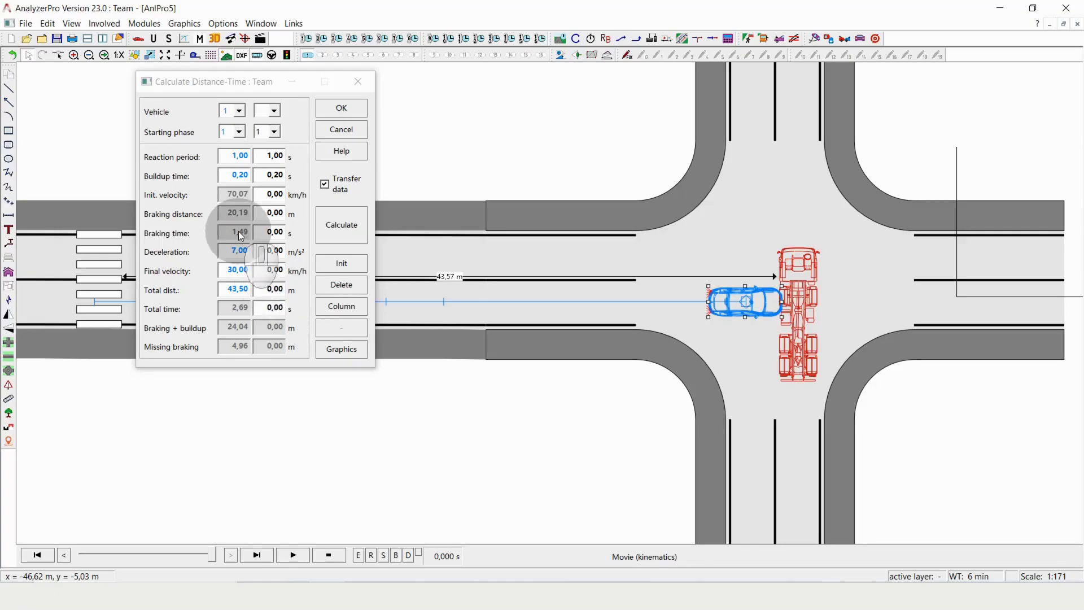
Step: Calculate a second variant with a deceleration of 5 m/s², a final velocity of 30 km/h and a total distance of 43,50 m
left_click(264, 252)
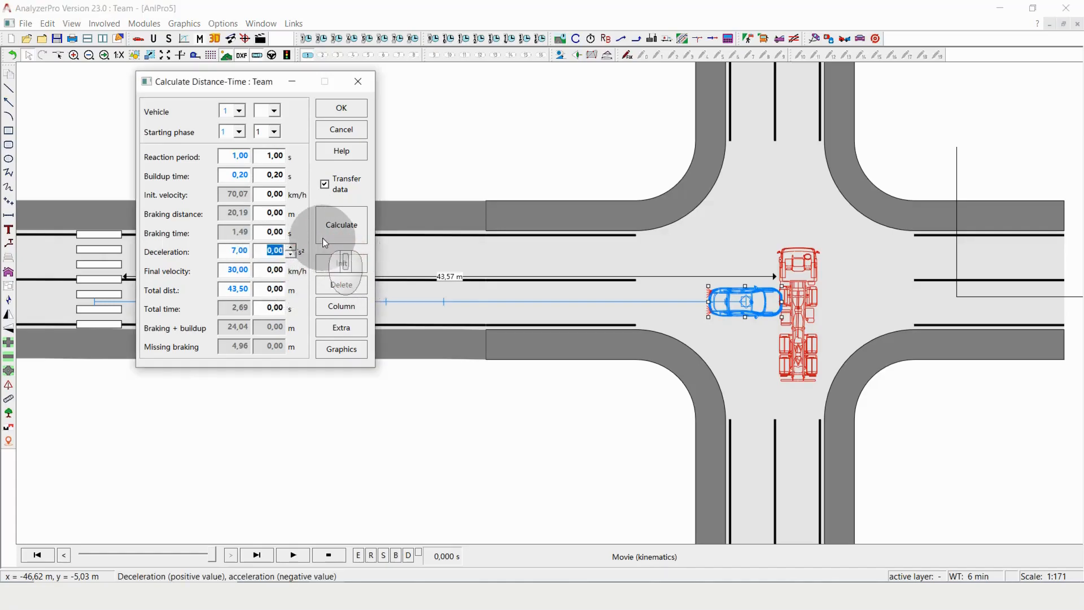
type("5")
left_click(264, 270)
type("30")
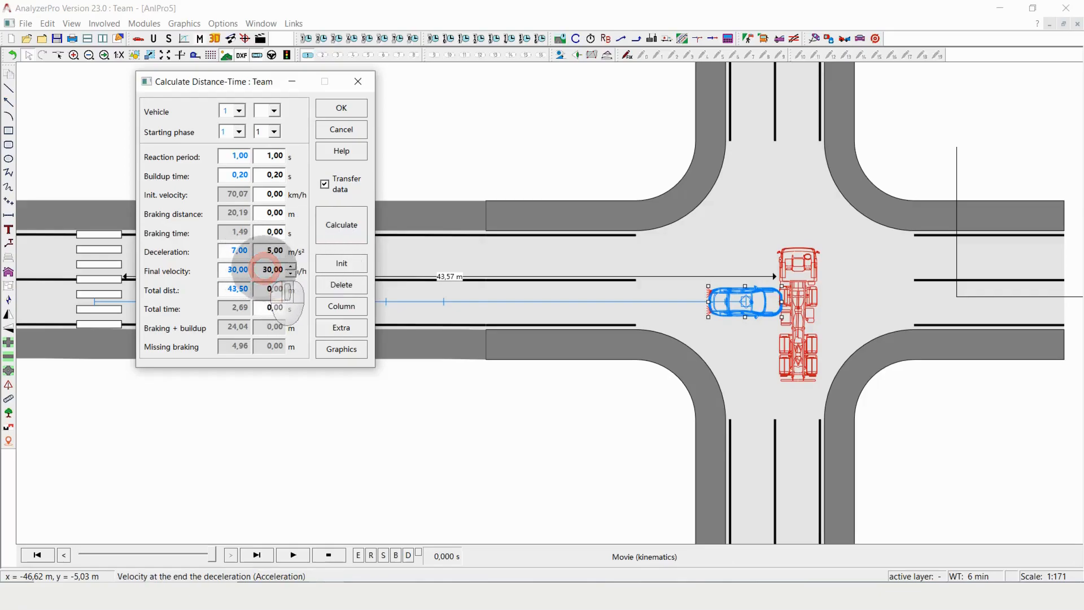
left_click(265, 290)
type("43,50")
left_click(341, 226)
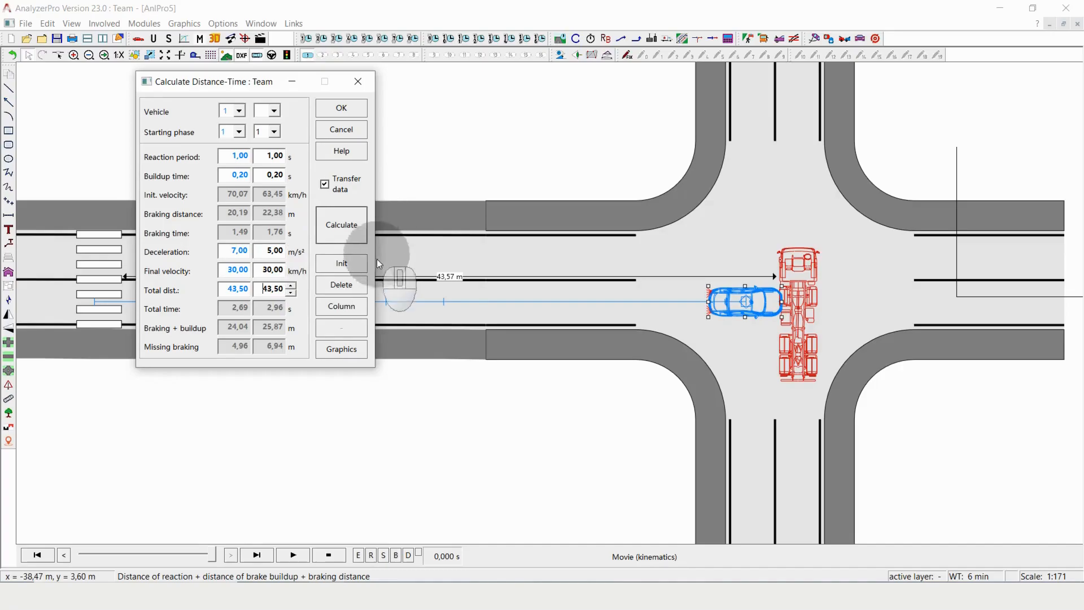
Step: Insert a third column in the distance-time calculation and set its total distance to 43,5 m
left_click(344, 312)
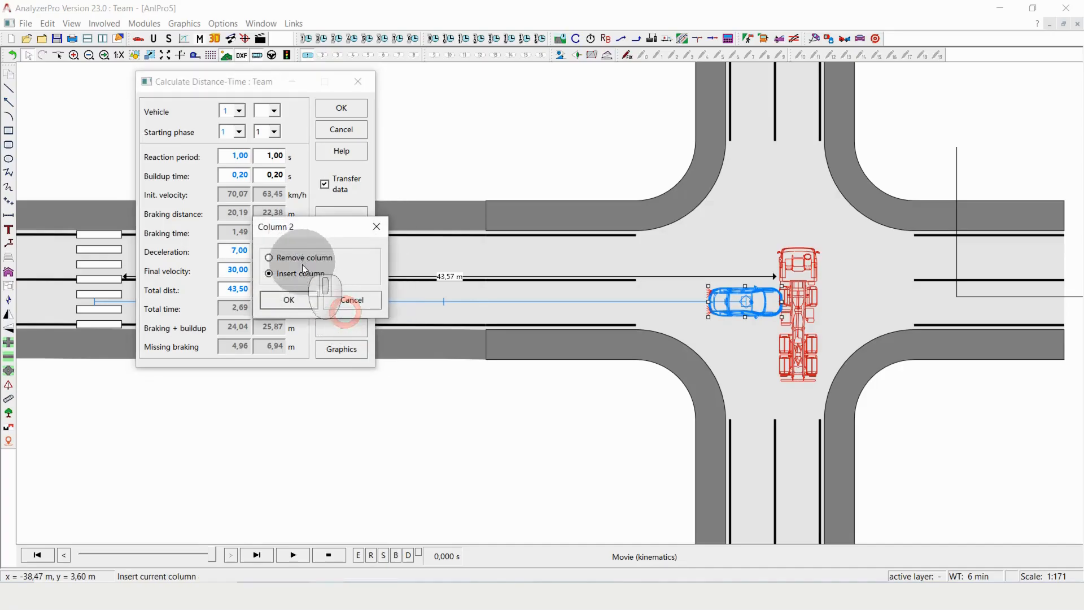
left_click(297, 307)
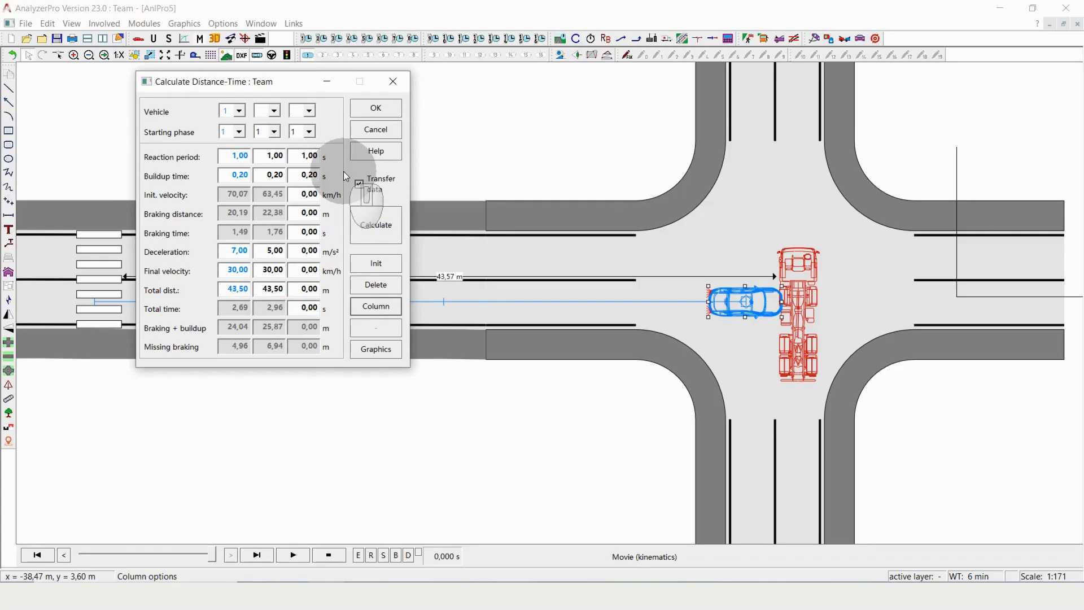
left_click(304, 288)
type("4,")
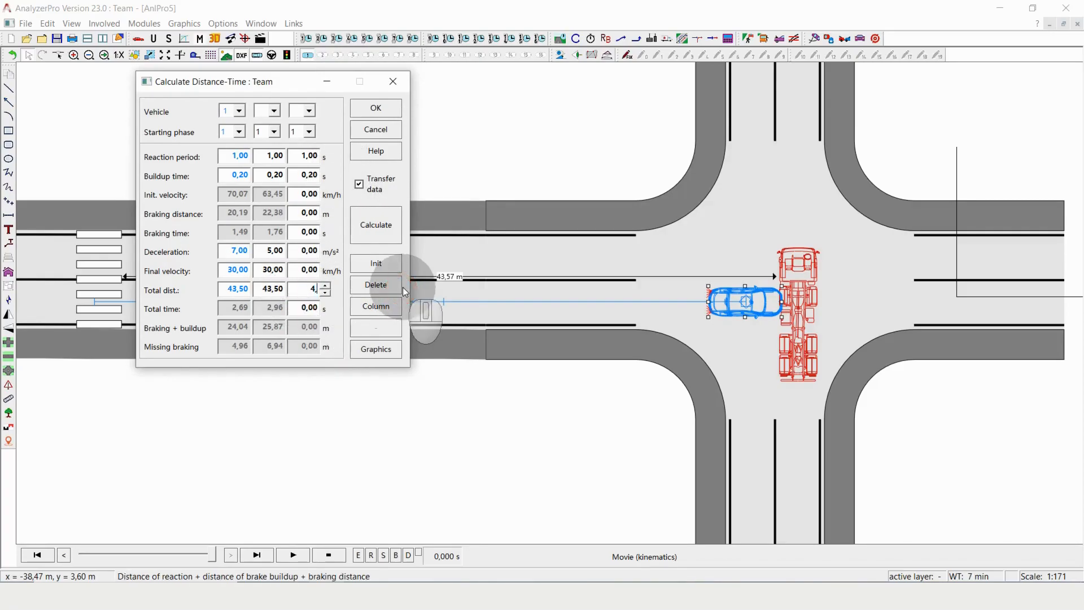
type("3")
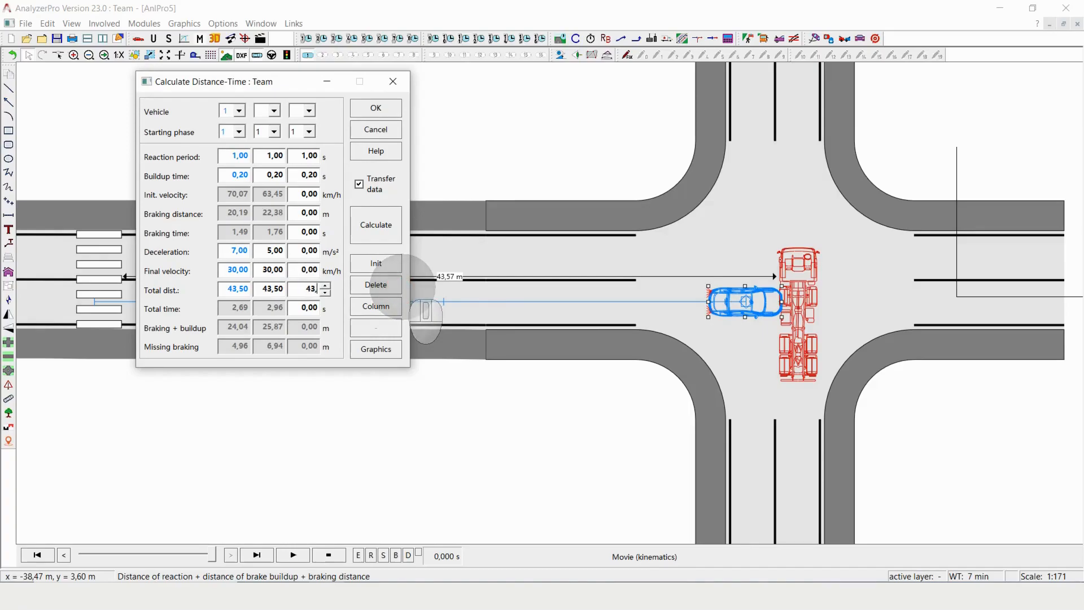
type("5")
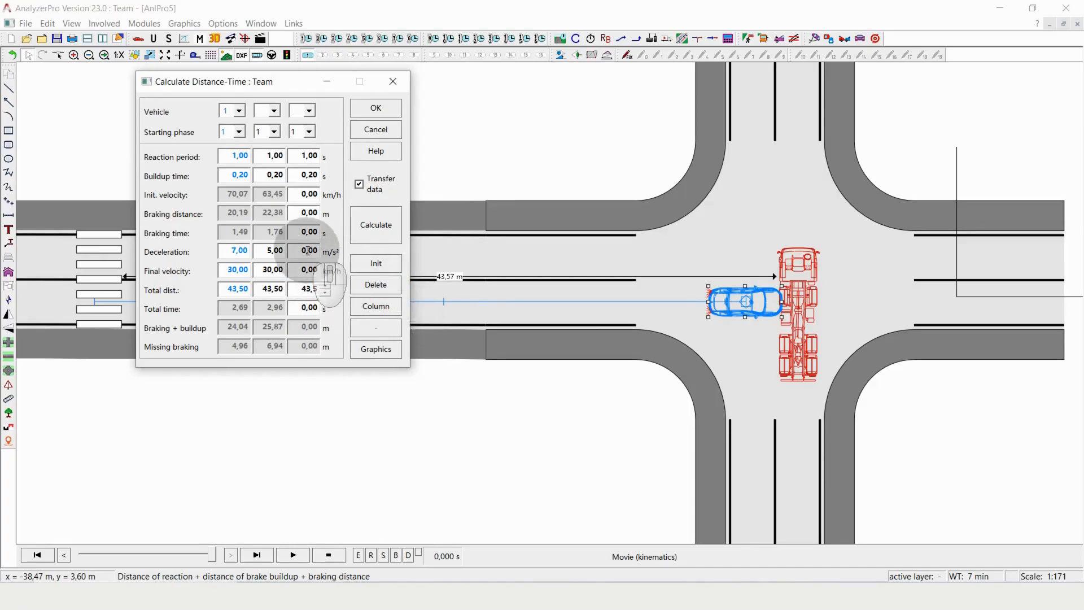
Step: Calculate the third variant with a final velocity of 20 km/h and a deceleration of 7 m/s², and deselect the car
left_click(314, 271)
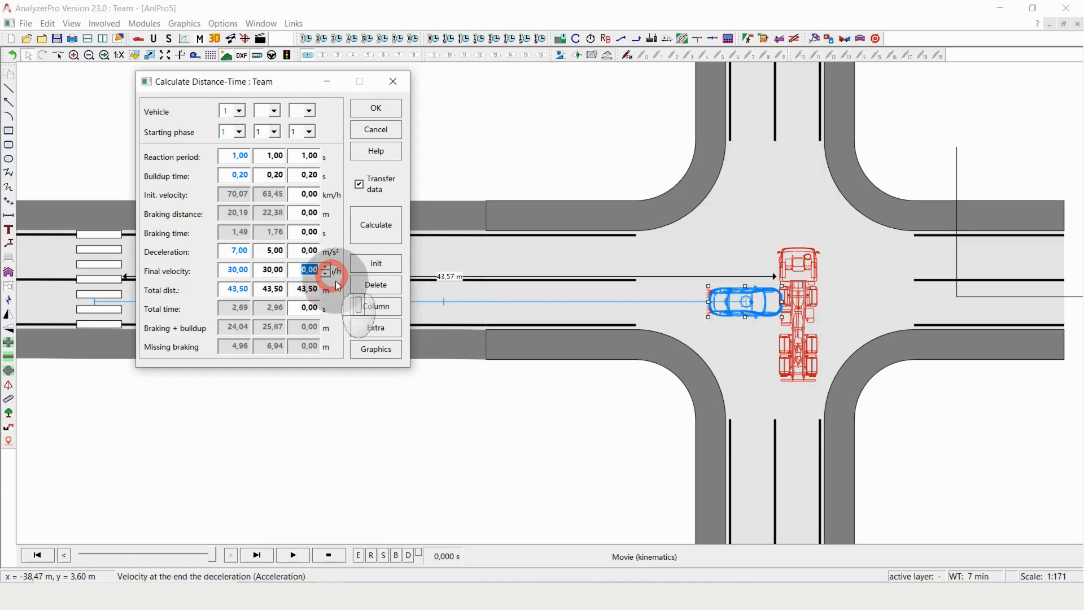
type("20")
key("shift+Tab")
type("7")
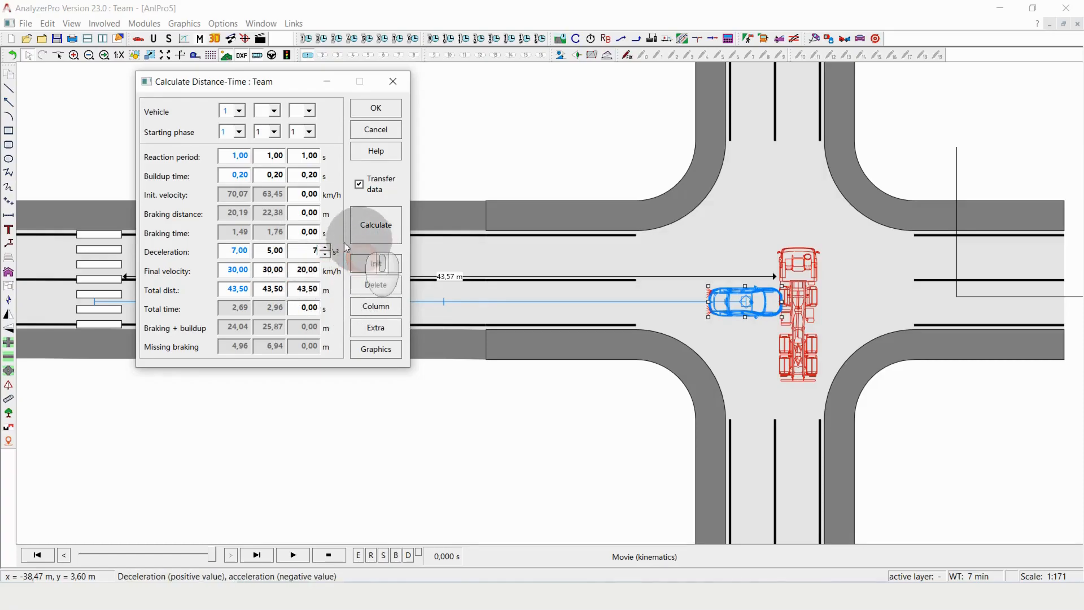
left_click(307, 231)
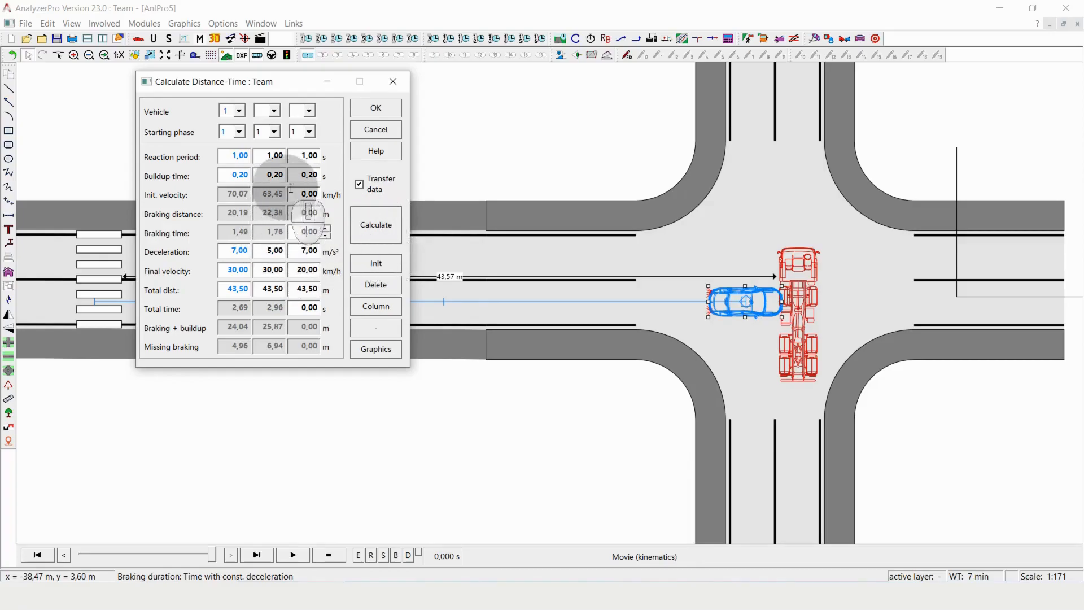
left_click(371, 232)
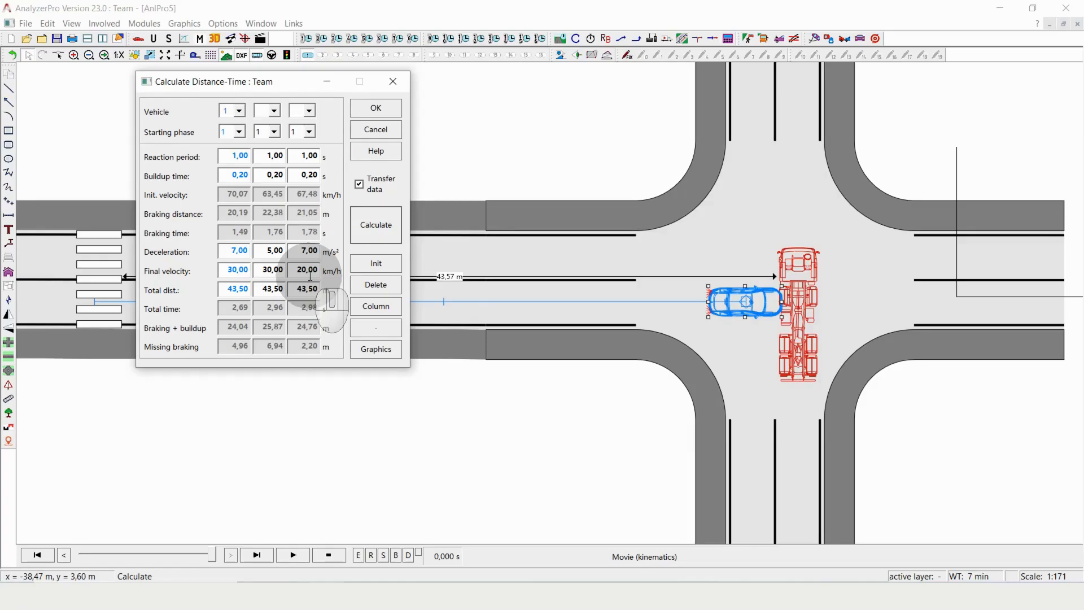
left_click(624, 200)
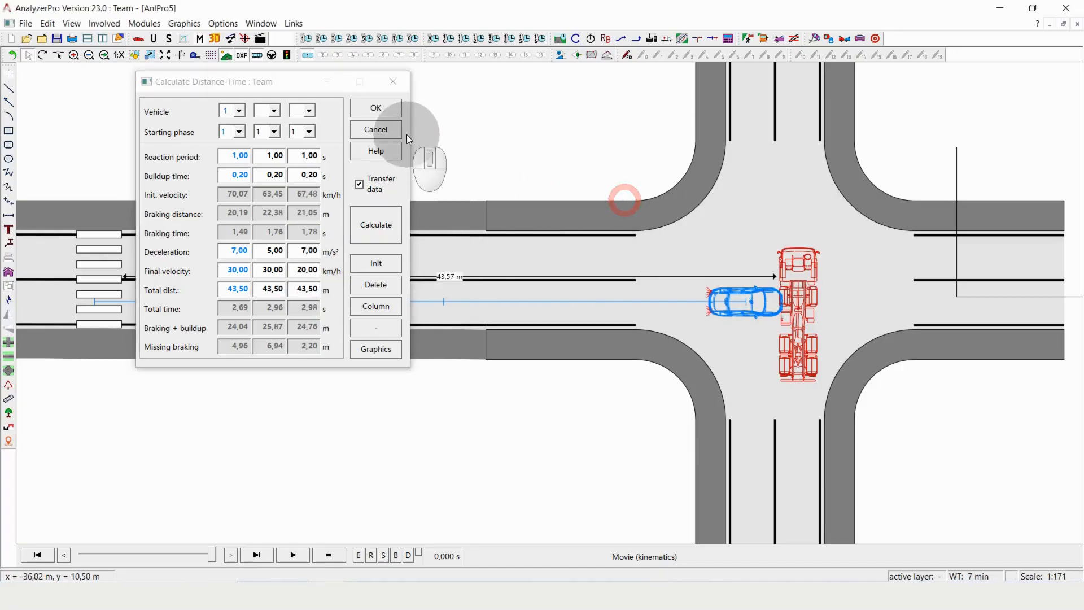